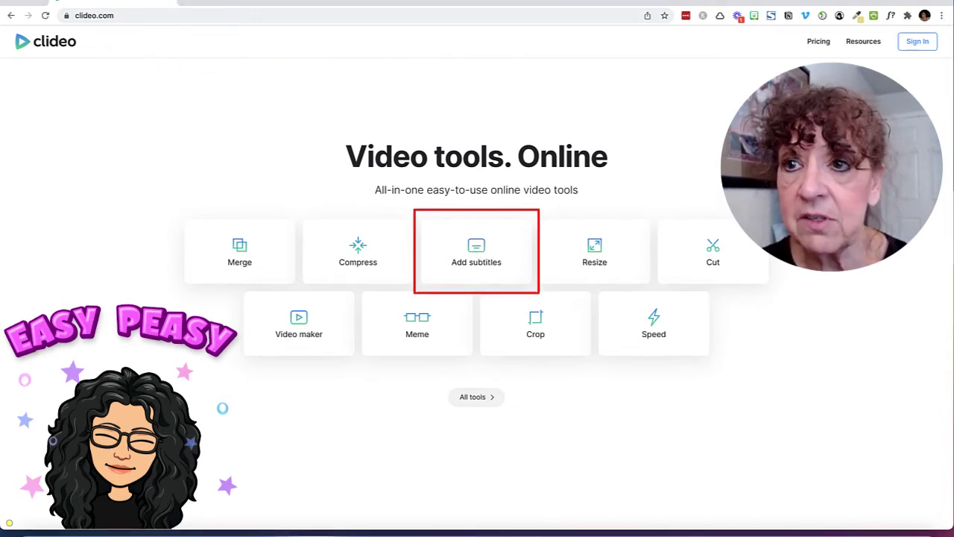
Open the Add Subtitles tool and upload IMG_2311.MOV from the TEST-LinkedIn folder
left_click(476, 253)
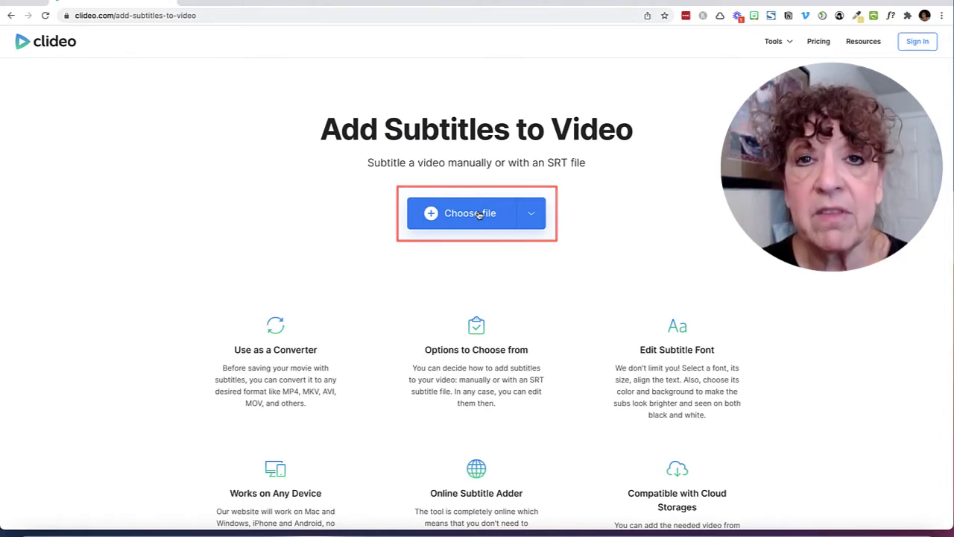
left_click(479, 214)
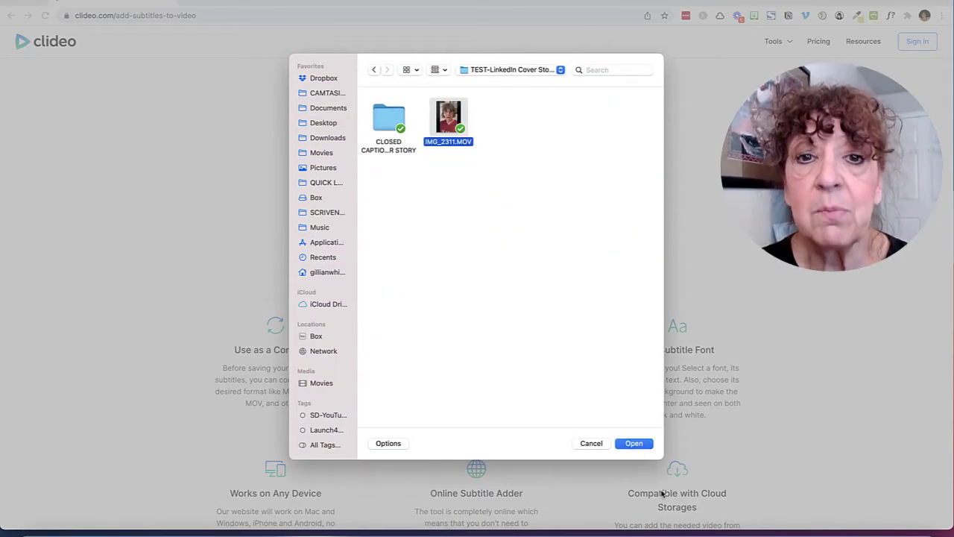
left_click(637, 446)
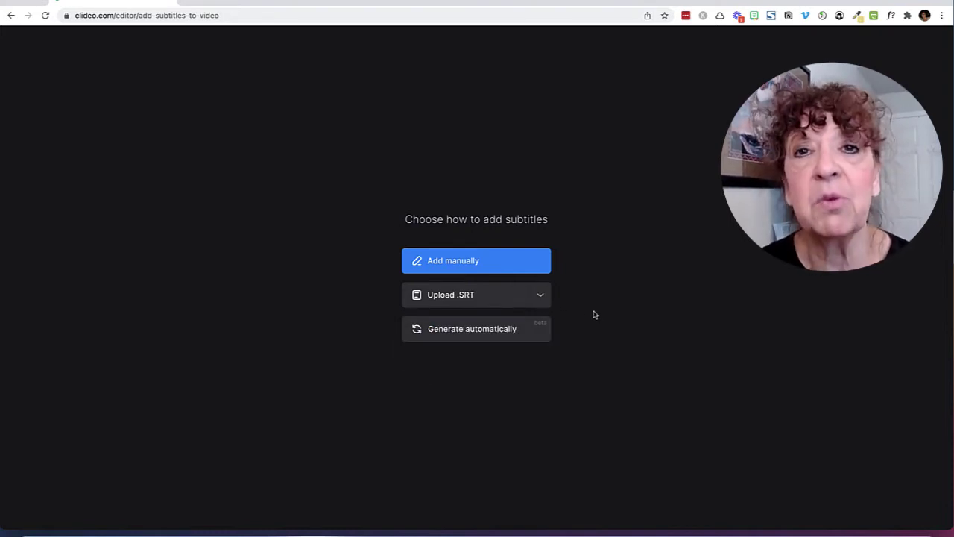
Generate subtitles automatically with the video language set to English (United States)
left_click(492, 337)
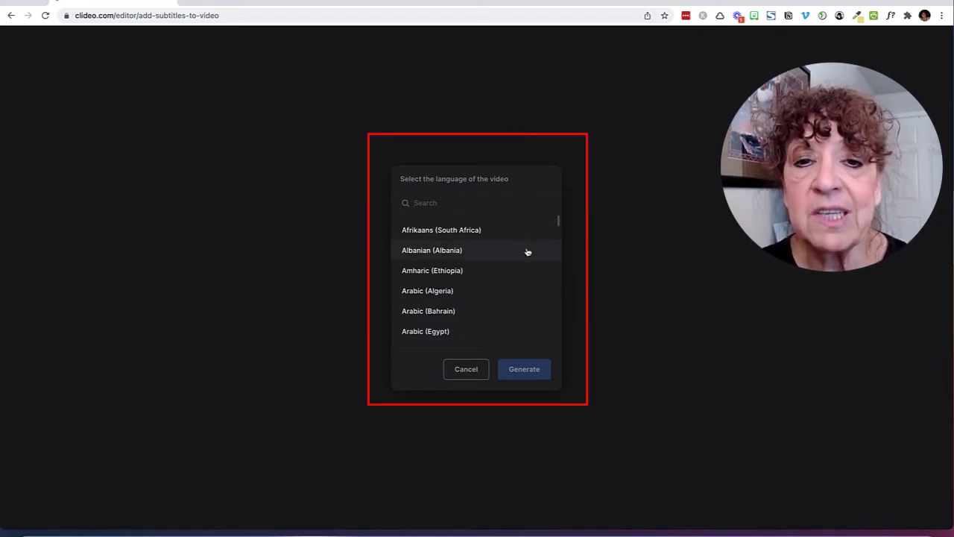
scroll(513, 287, "down", 5)
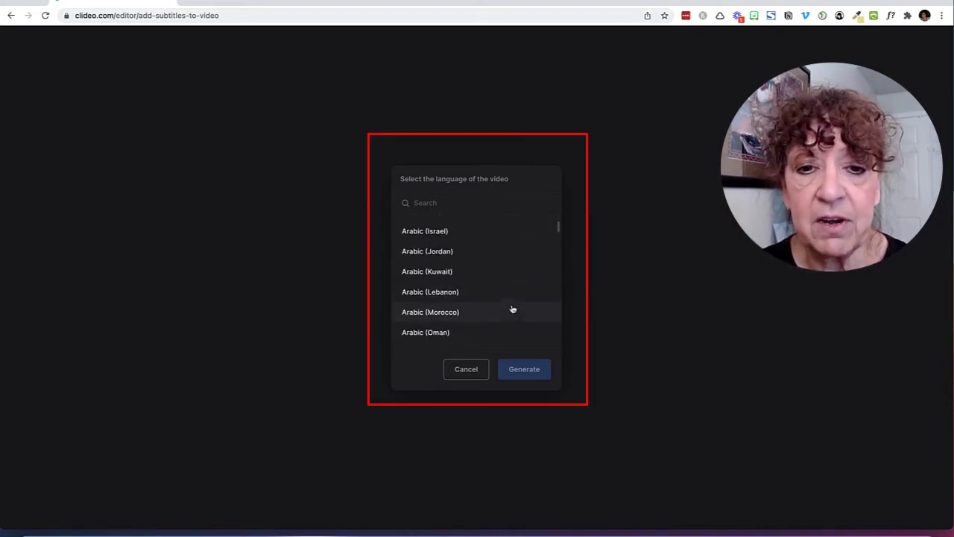
scroll(513, 309, "down", 5)
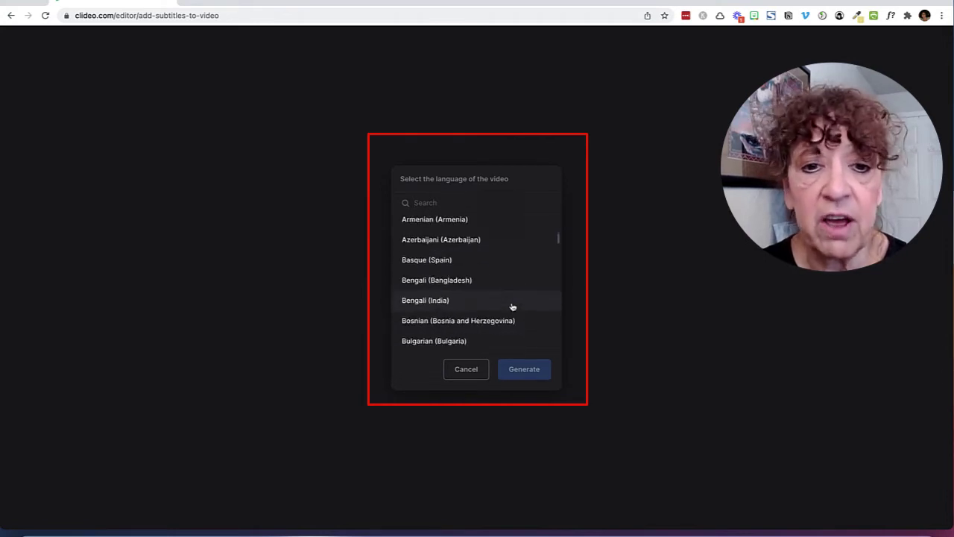
scroll(513, 305, "down", 8)
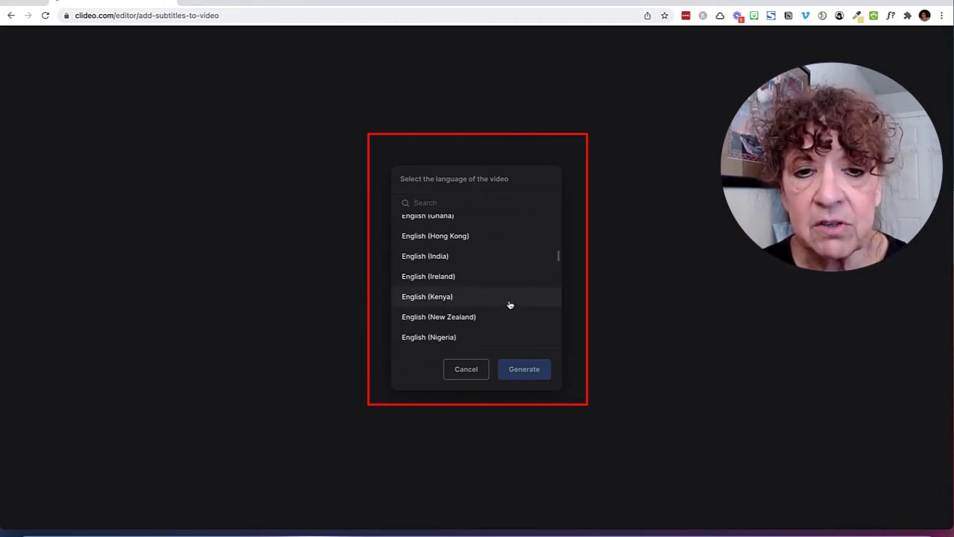
scroll(505, 294, "up", 3)
scroll(505, 297, "down", 1)
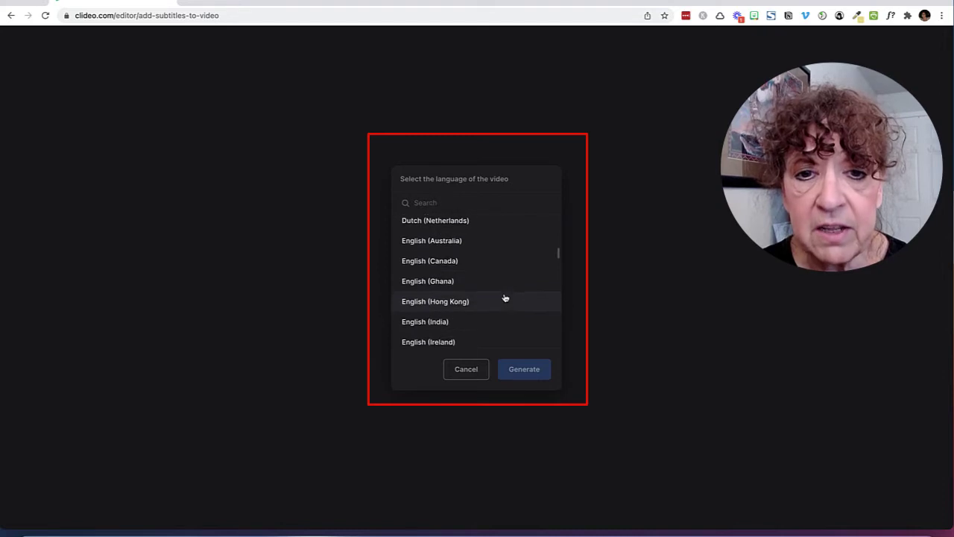
scroll(505, 298, "up", 1)
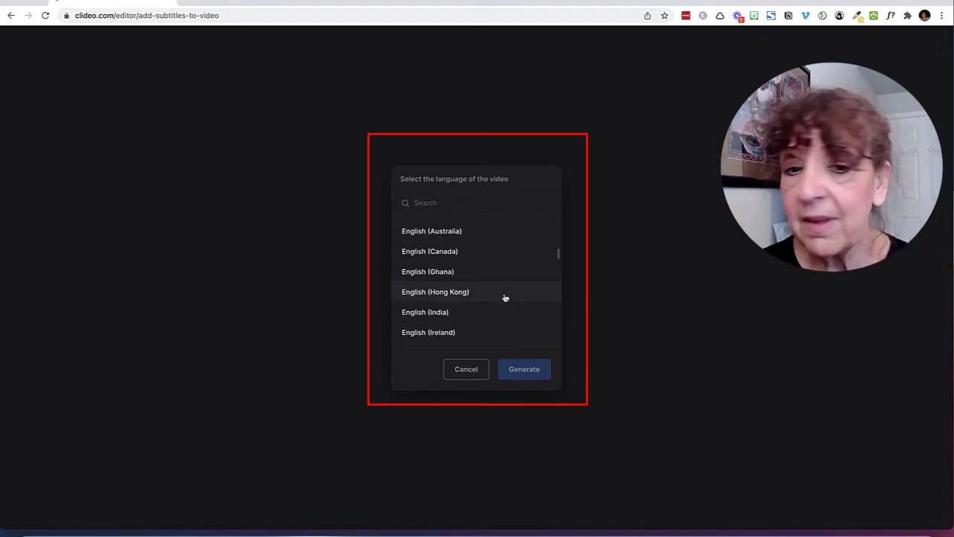
scroll(504, 297, "down", 5)
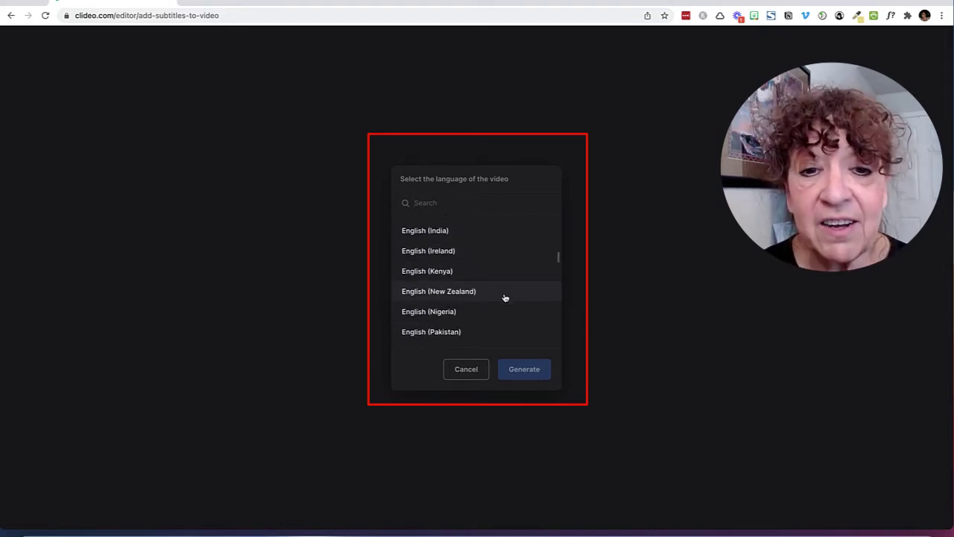
scroll(505, 297, "down", 6)
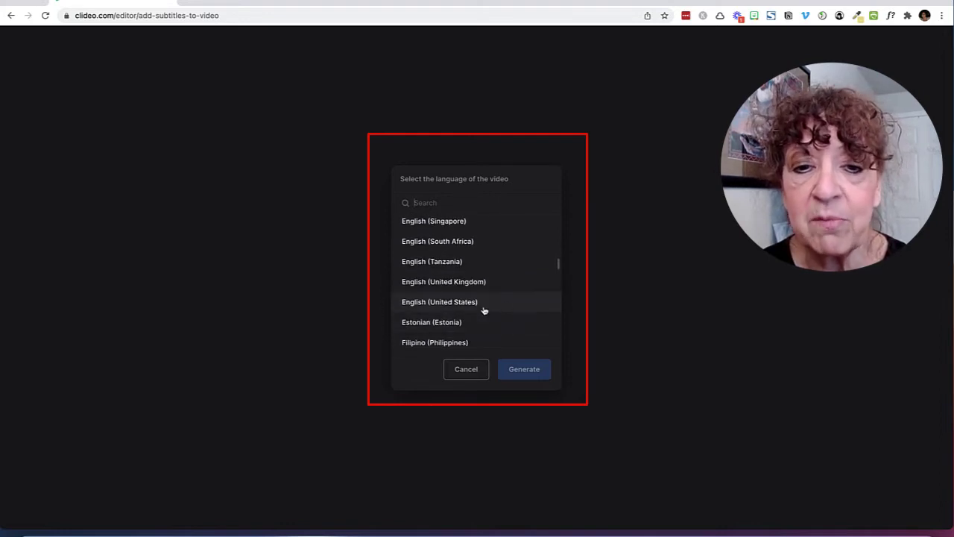
left_click(519, 304)
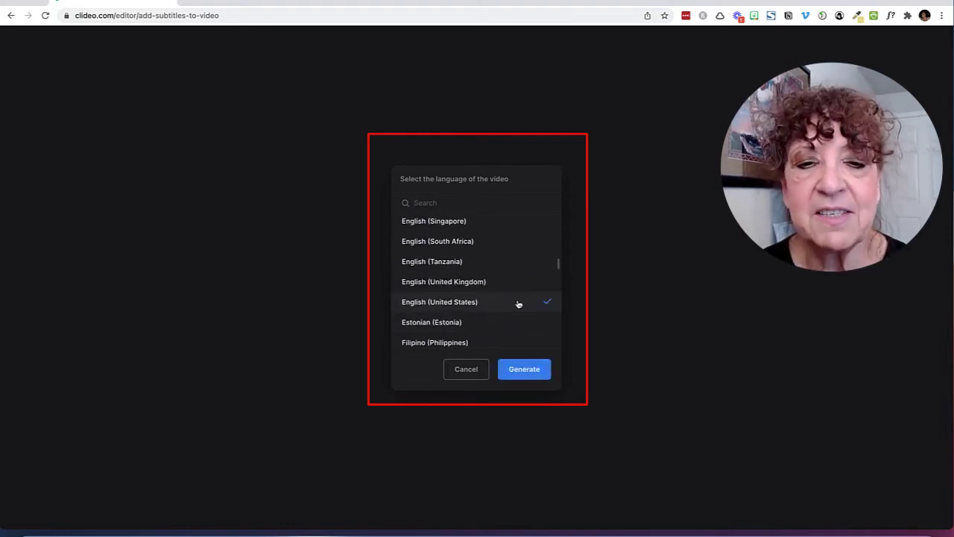
left_click(528, 370)
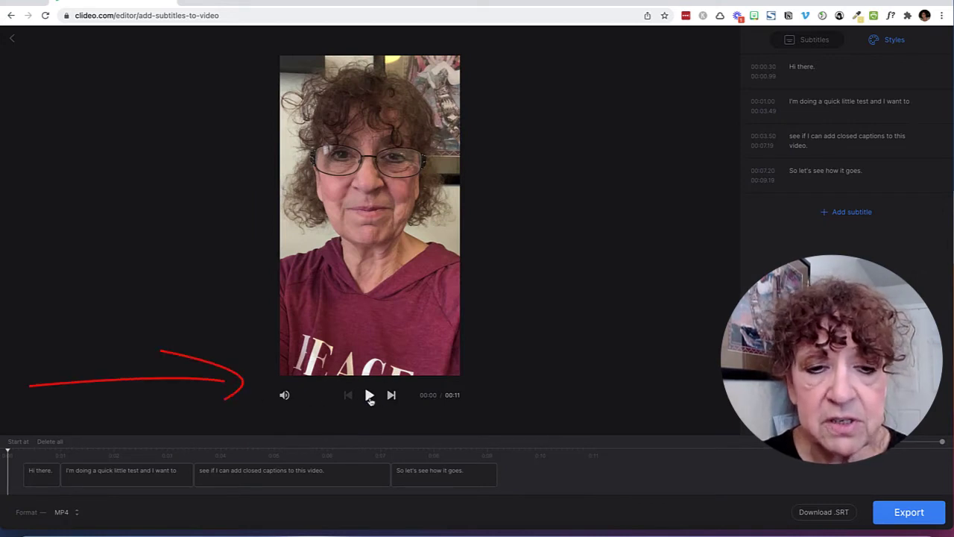
Play the video and check all four captions in the subtitle list and on the timeline
left_click(370, 398)
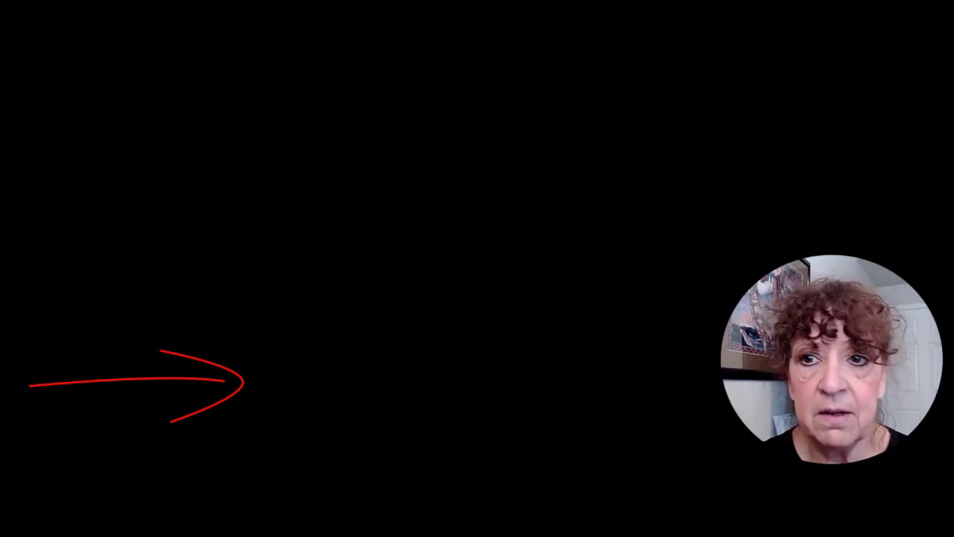
left_click(370, 397)
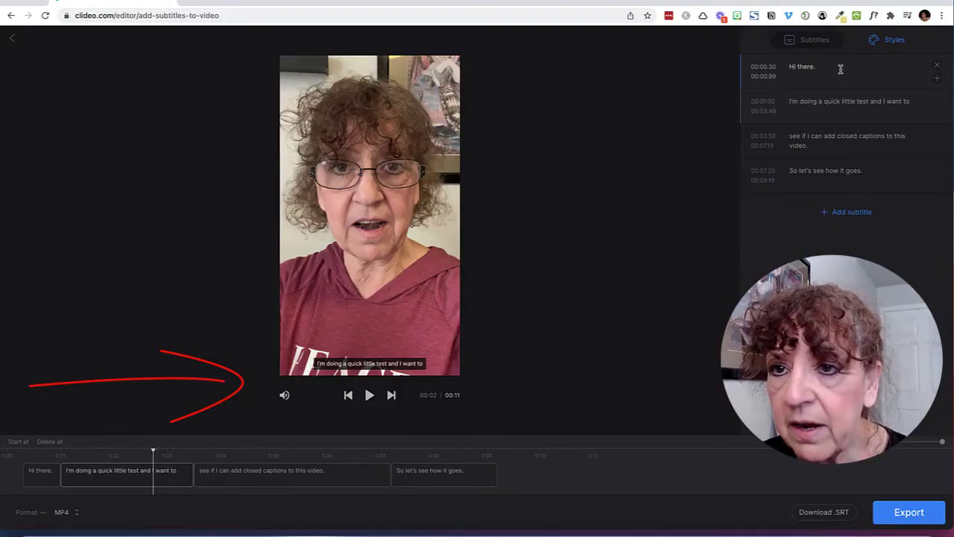
left_click(841, 69)
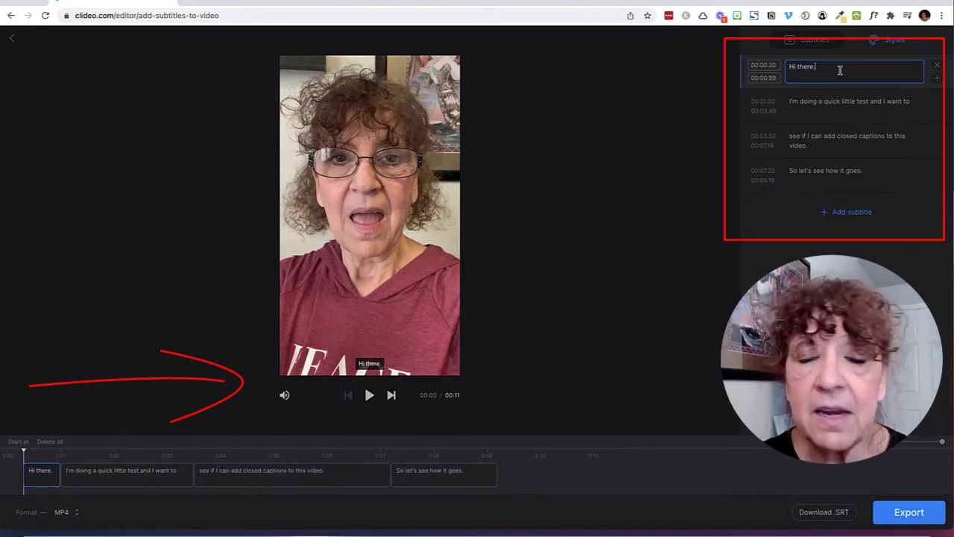
left_click(843, 102)
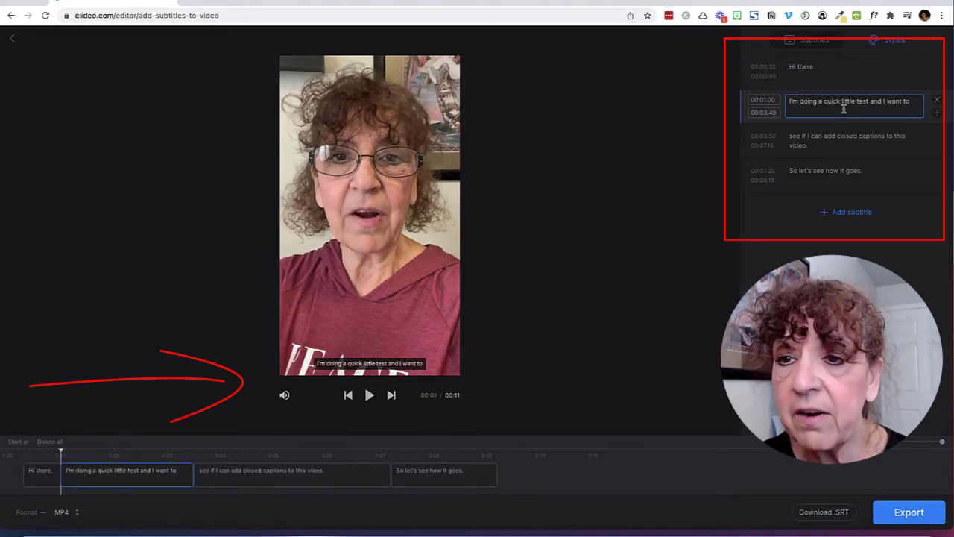
left_click(853, 137)
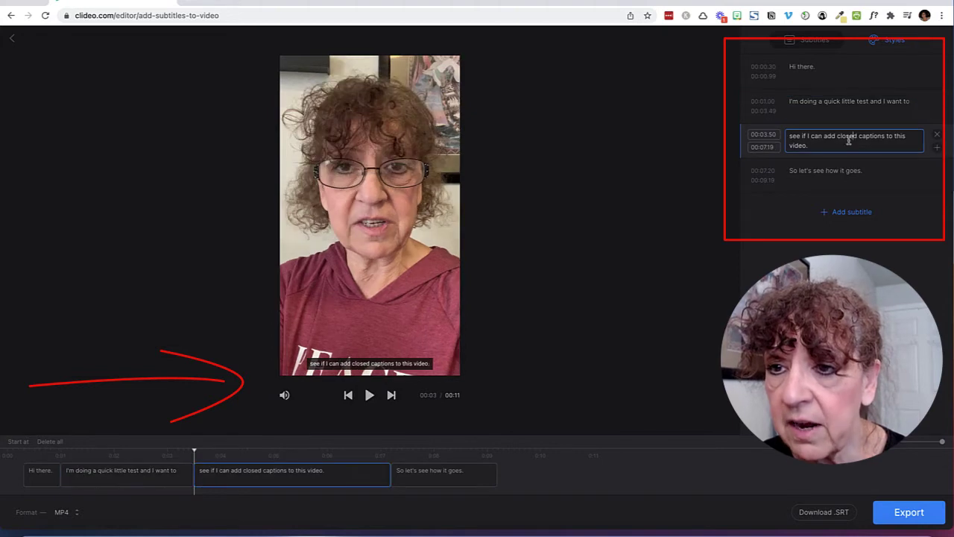
left_click(880, 170)
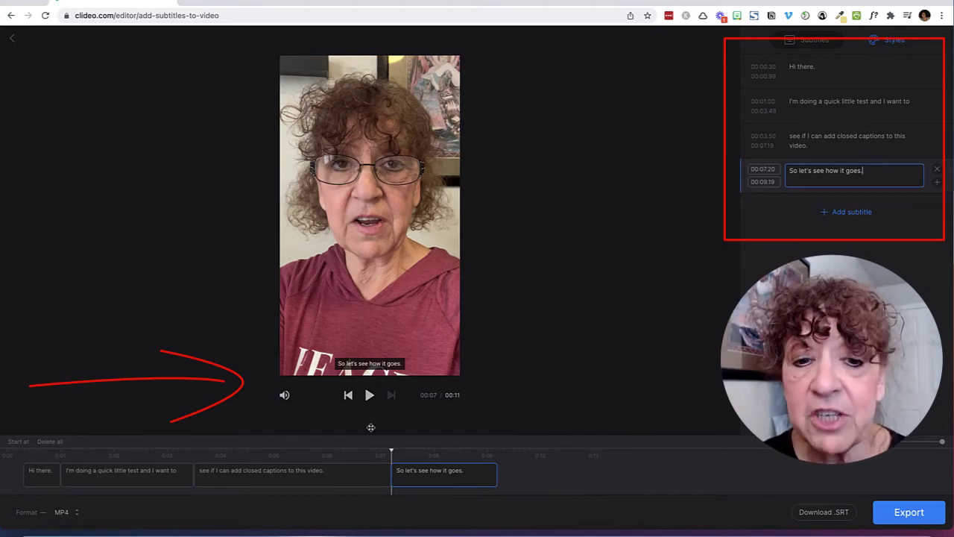
left_click(163, 480)
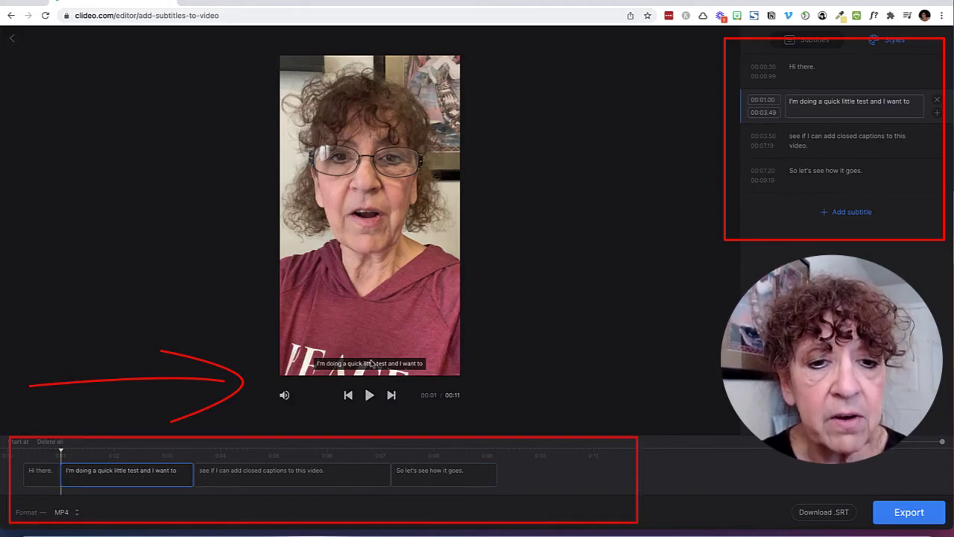
left_click(277, 475)
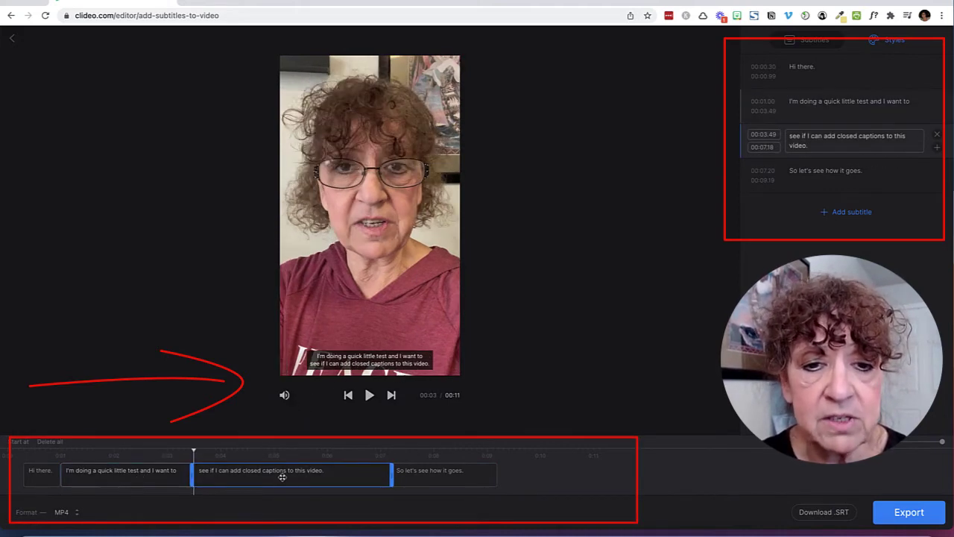
left_click(448, 476)
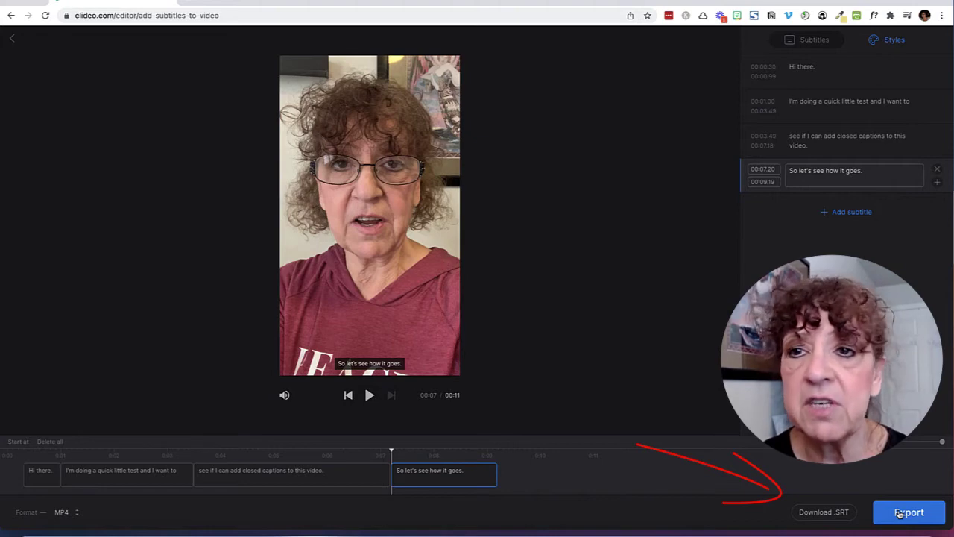
Download the captions as IMG_2311.srt, save it to the desktop and open it
left_click(826, 513)
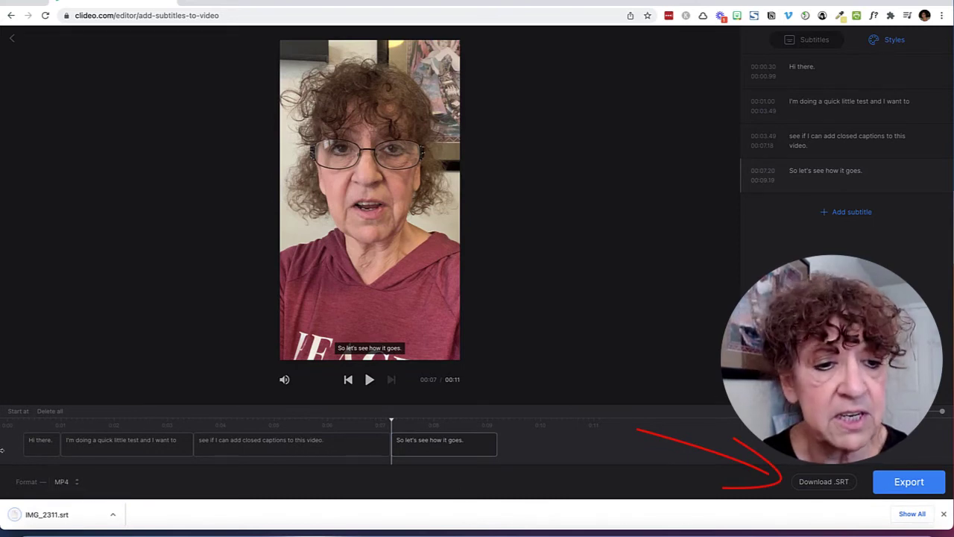
left_click_drag(3, 452, 77, 456)
left_click_drag(109, 514, 39, 454)
double_click(39, 453)
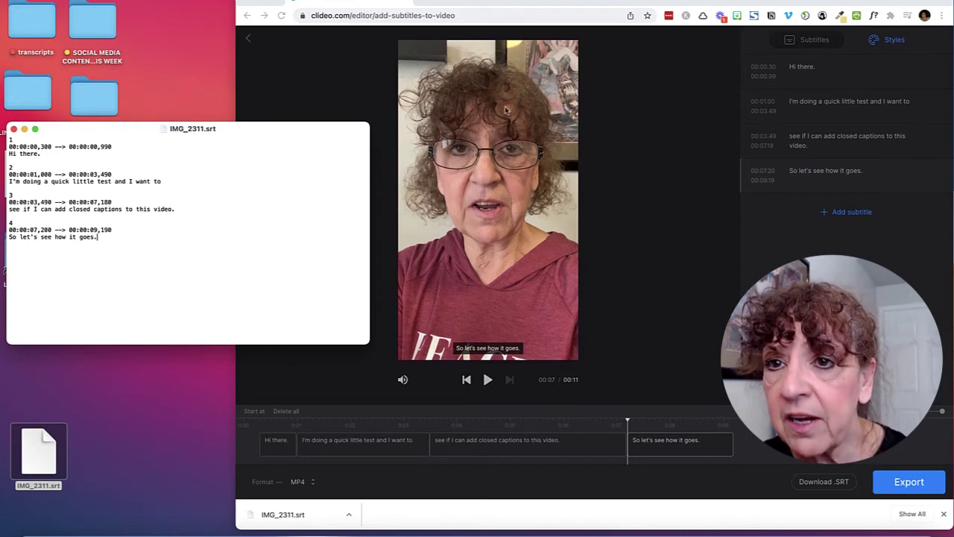
Bring the Clideo editor in Chrome back in front of the IMG_2311.srt TextEdit window
left_click(251, 39)
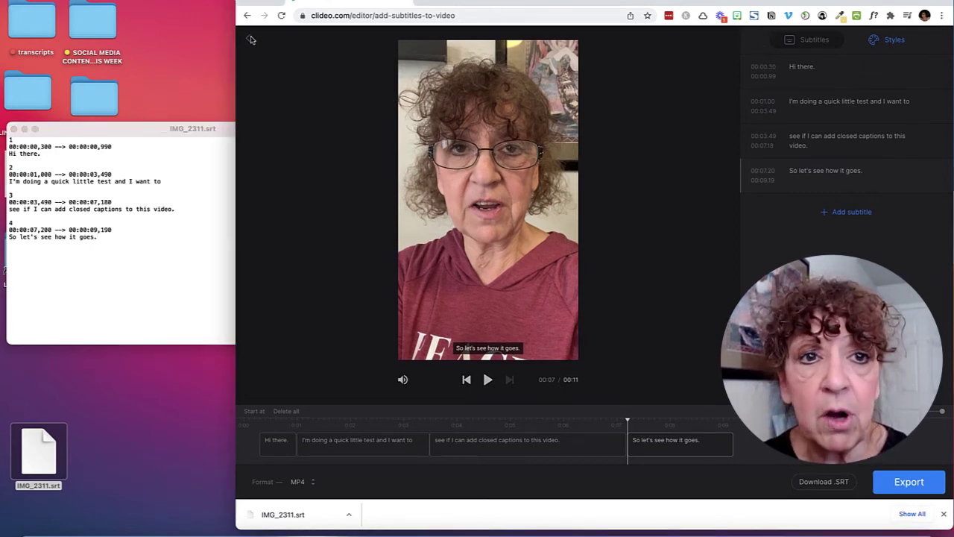
Leave the editor for the Add Subtitles page and maximize the browser window
left_click(251, 40)
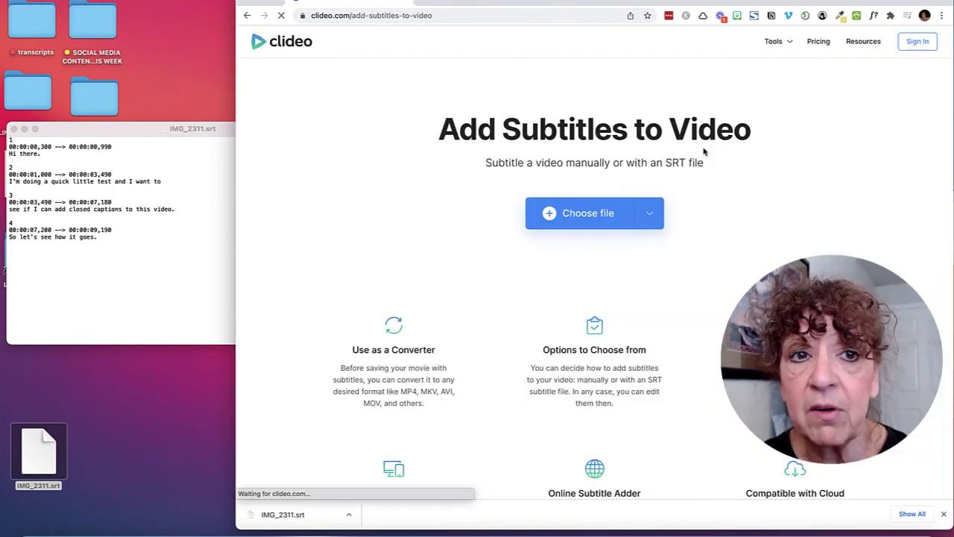
mouse_move(792, 43)
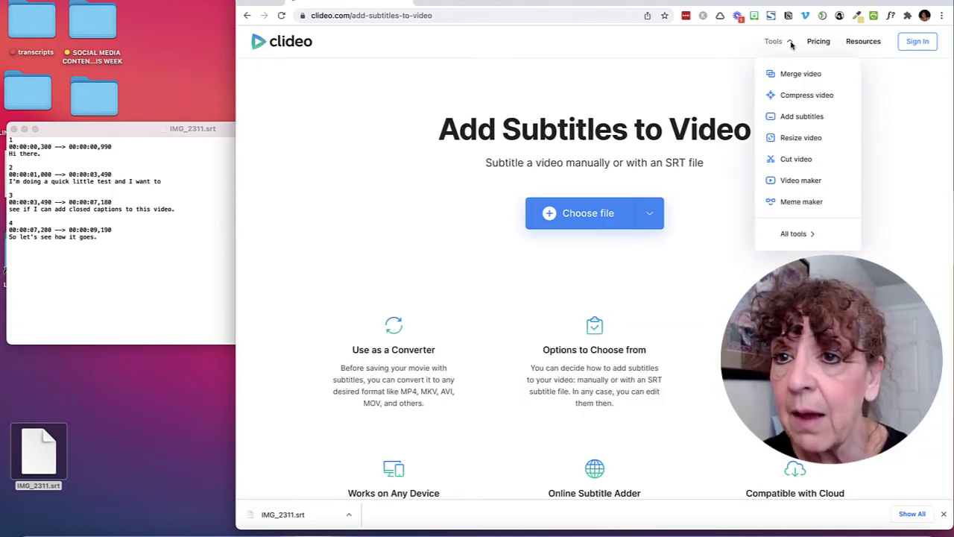
key("ctrl+alt+Return")
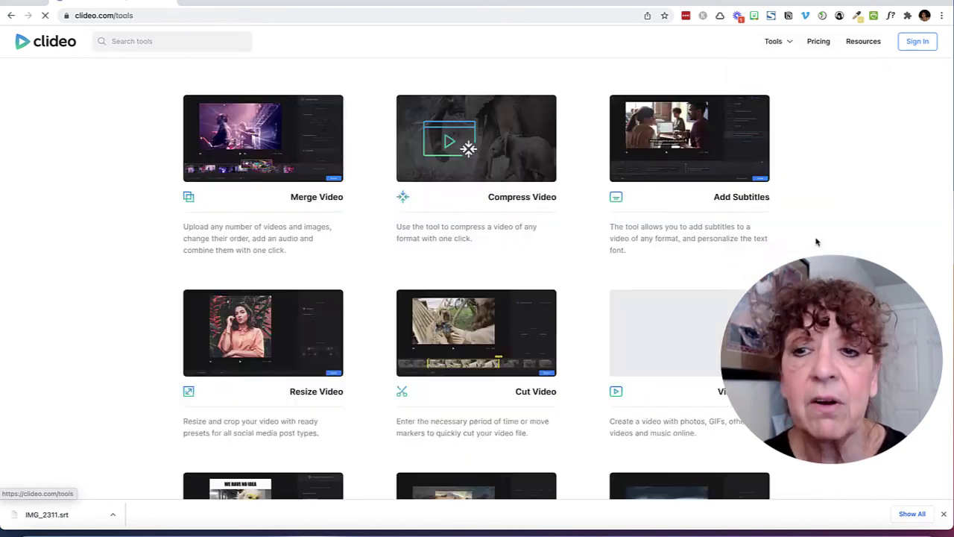
Scroll through the tools catalog to see Video Maker, Meme Maker, Crop Video and Speed Video
scroll(712, 280, "down", 2)
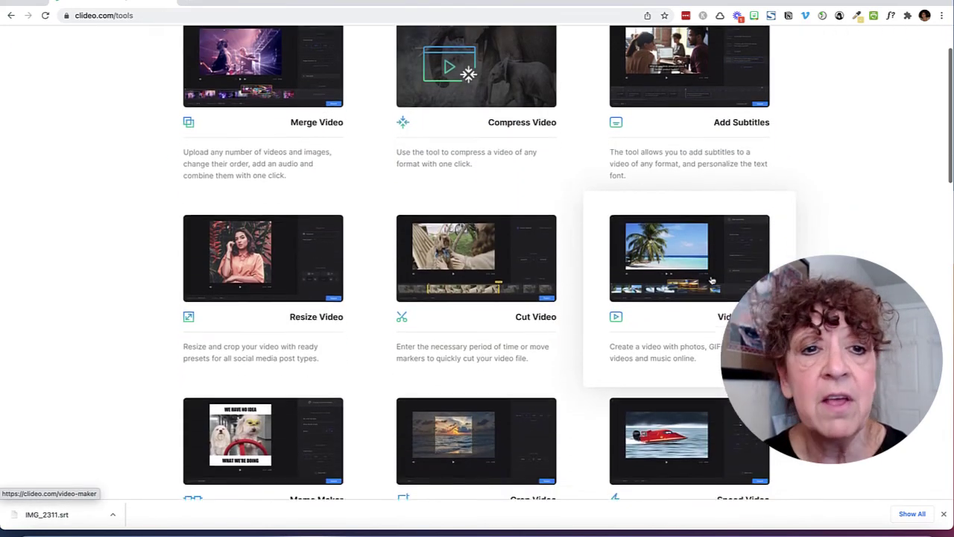
scroll(445, 288, "up", 2)
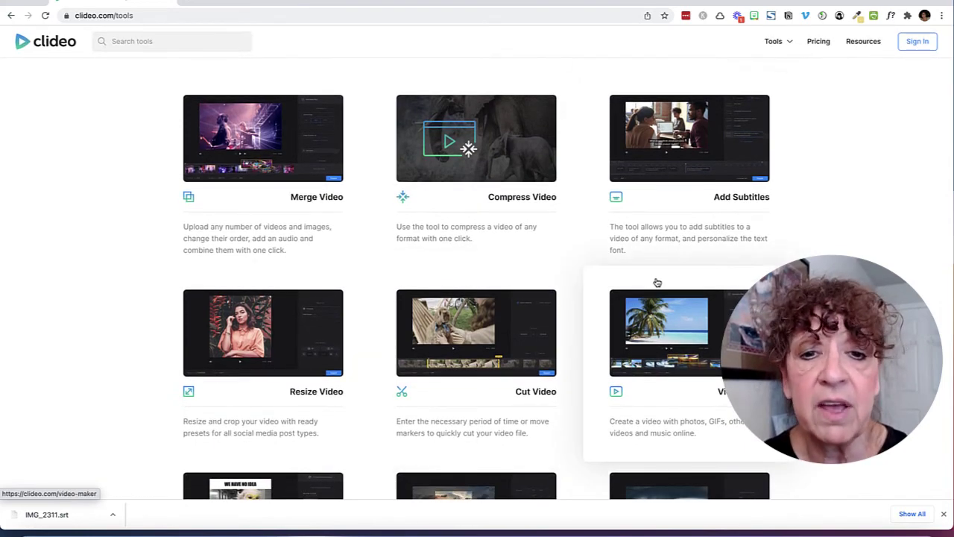
scroll(663, 290, "down", 3)
scroll(691, 299, "down", 5)
scroll(690, 298, "down", 5)
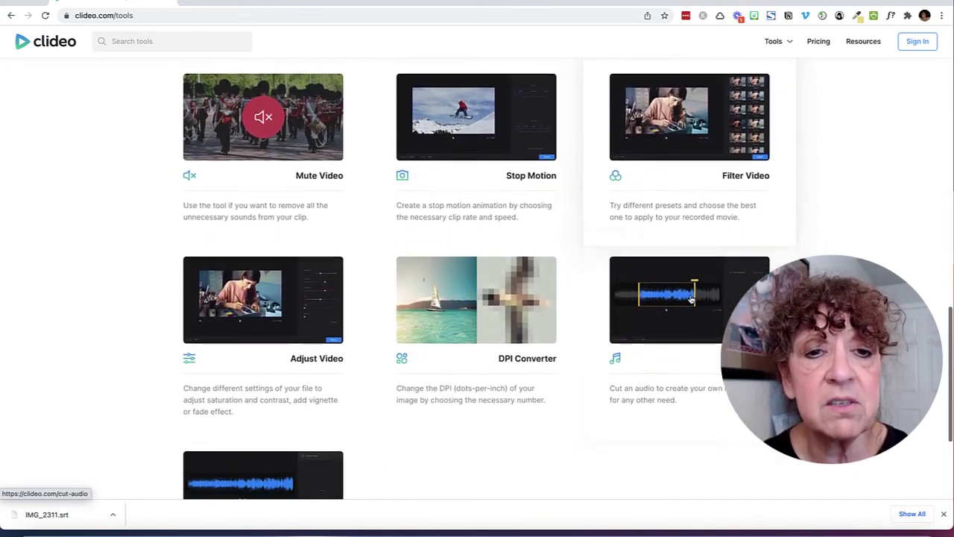
scroll(690, 298, "down", 3)
scroll(690, 298, "up", 14)
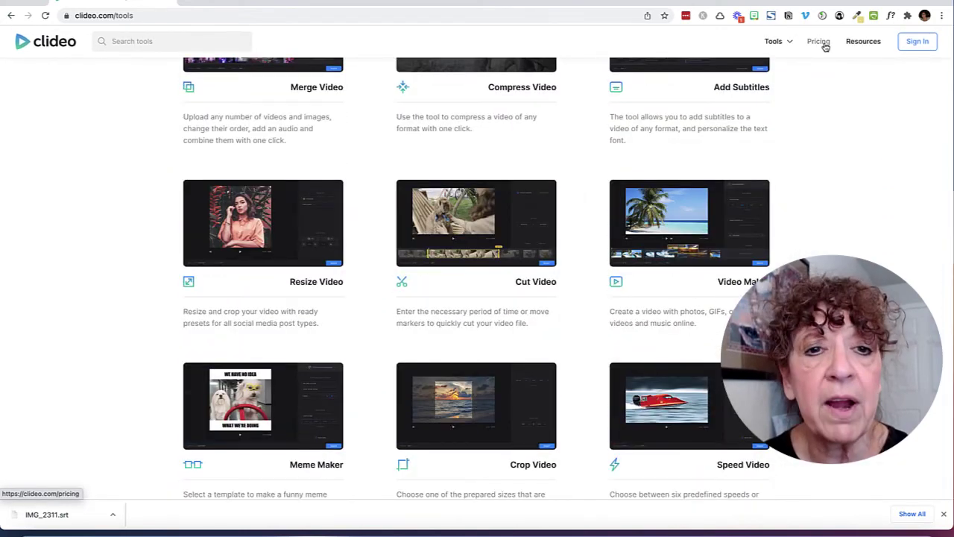